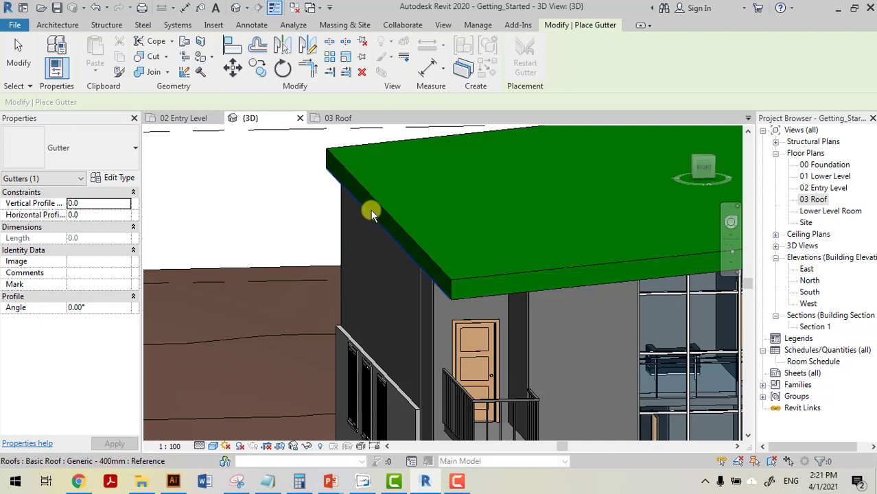
# Place a gutter along the lower edge of the green roof's short side and end gutter placement
pyautogui.click(415, 264)
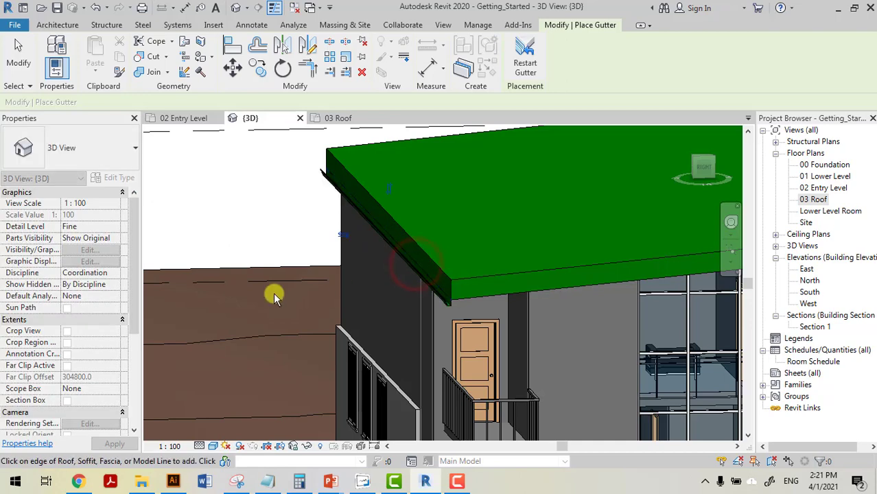
pyautogui.scroll(4, 478, 363)
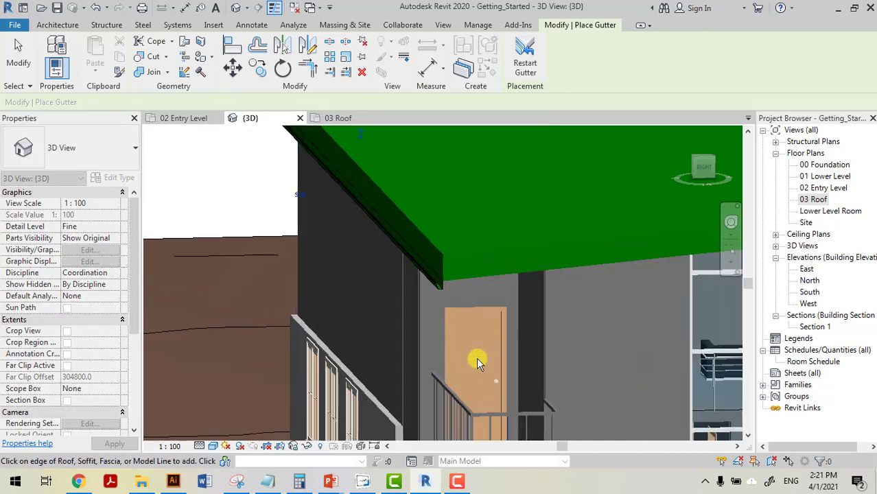
pyautogui.keyDown('shift'); pyautogui.moveTo(475, 353); pyautogui.dragTo(421, 313, button='middle'); pyautogui.keyUp('shift')
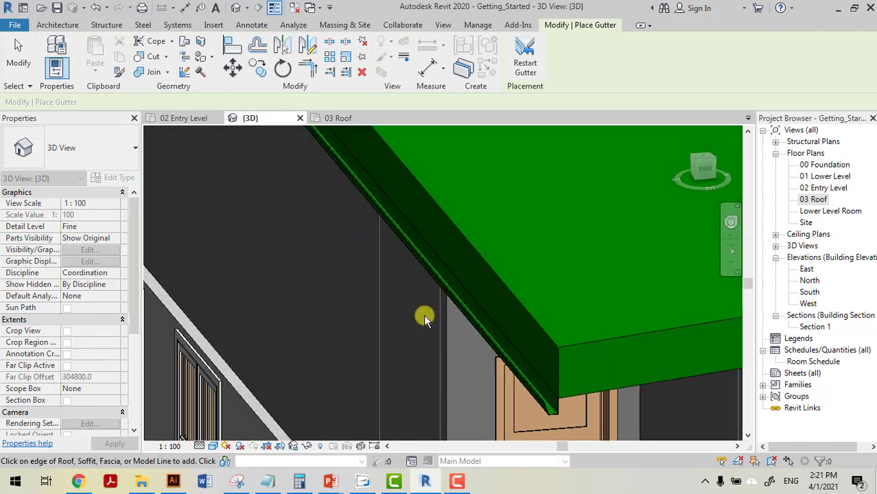
pyautogui.click(18, 50)
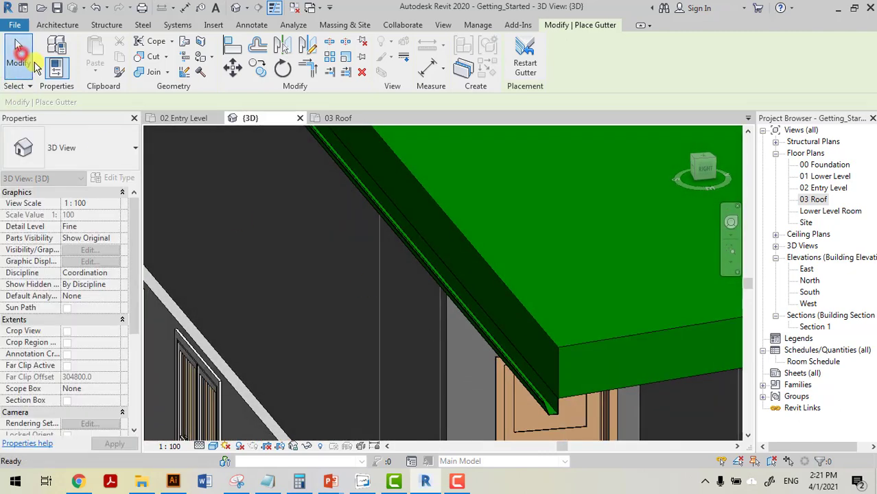
# Select the placed gutter and examine its profile and position beneath the roof edge from several angles
pyautogui.click(434, 278)
pyautogui.keyDown('shift'); pyautogui.moveTo(384, 333); pyautogui.dragTo(390, 302, button='middle'); pyautogui.keyUp('shift')
pyautogui.scroll(-6, 486, 185)
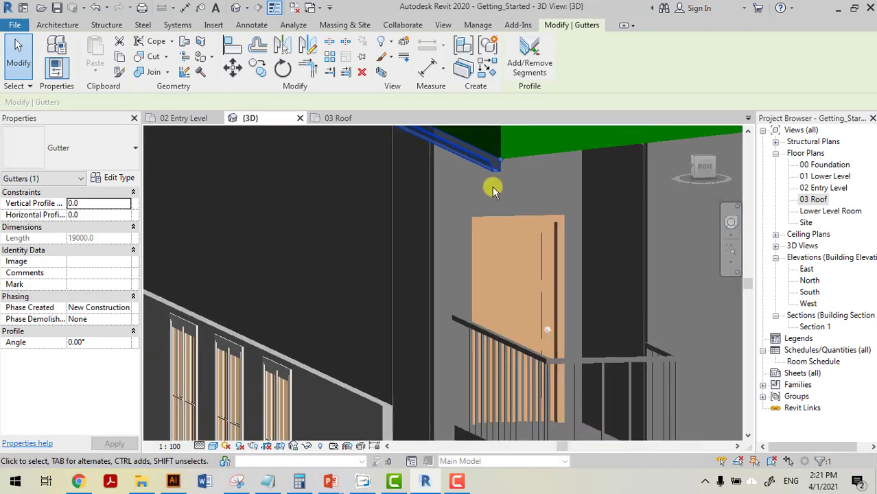
pyautogui.moveTo(478, 225); pyautogui.dragTo(360, 285, button='middle')
pyautogui.click(214, 257)
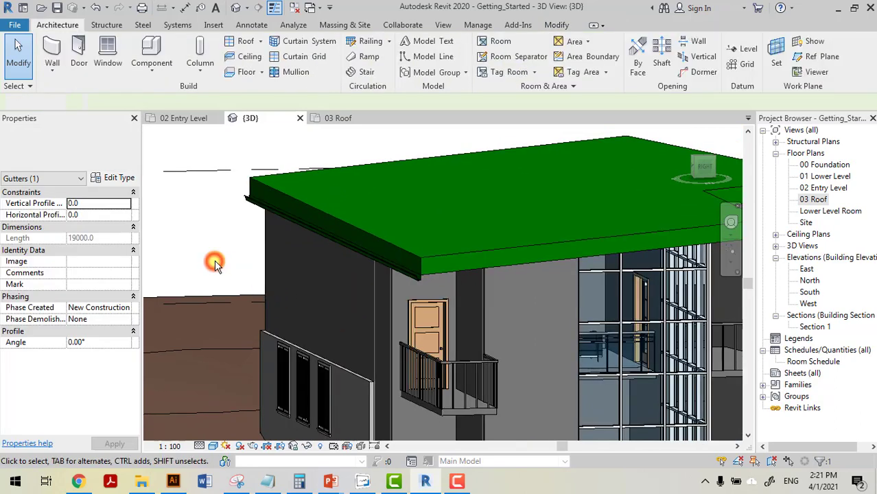
pyautogui.click(369, 256)
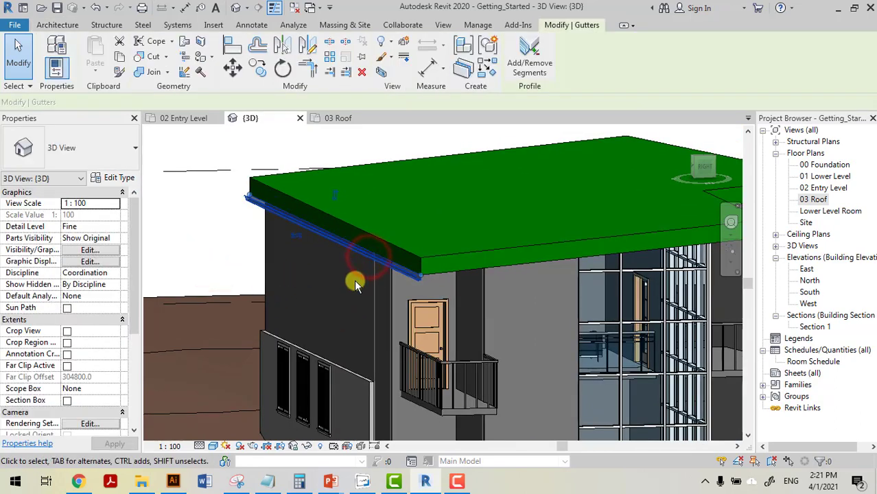
pyautogui.scroll(5, 354, 279)
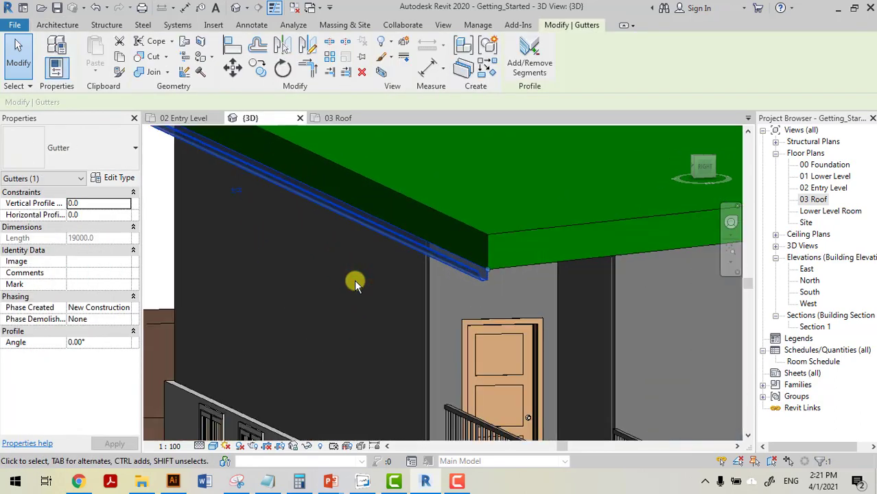
pyautogui.scroll(-2, 354, 279)
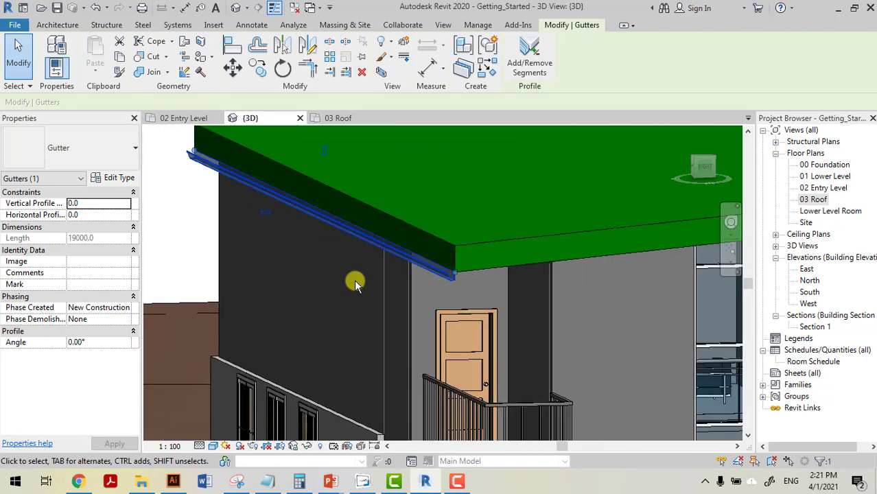
# Duplicate the selected gutter's type under the name Gutter 2
pyautogui.click(186, 215)
pyautogui.click(291, 201)
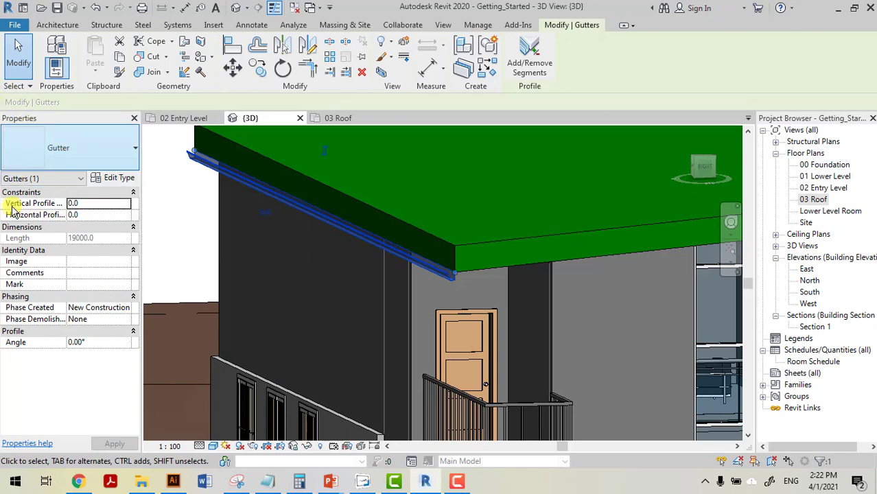
pyautogui.click(114, 178)
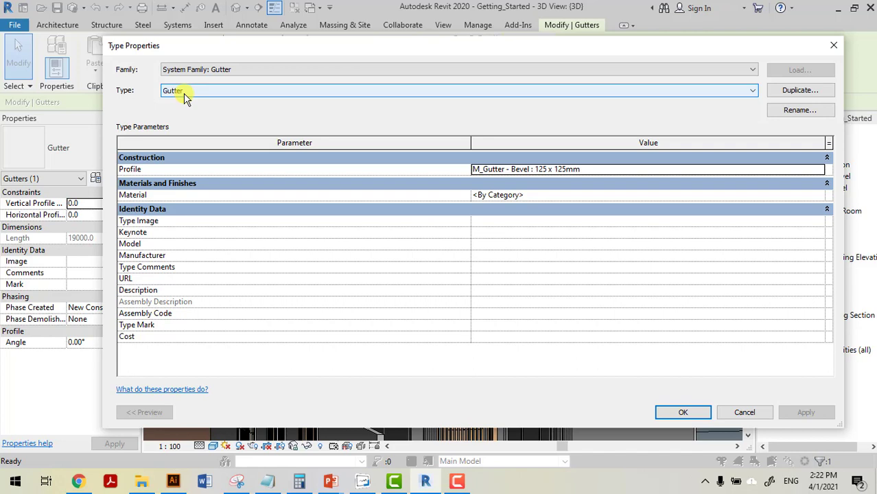
pyautogui.click(801, 92)
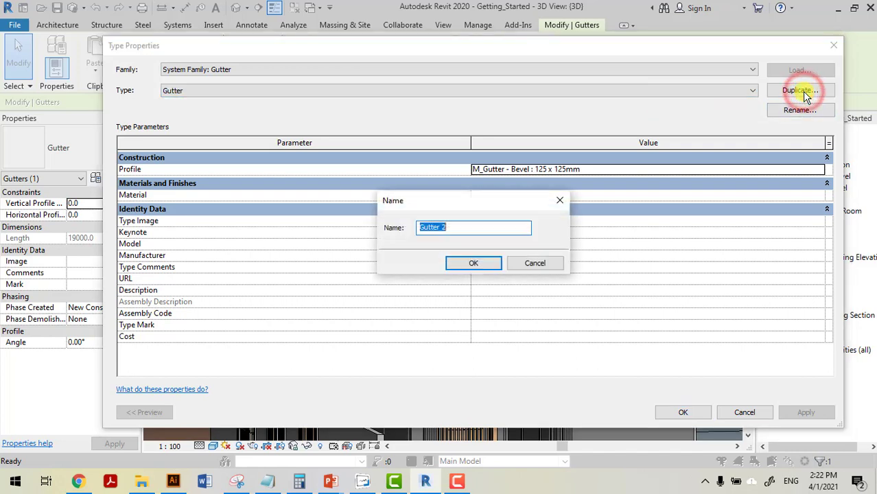
pyautogui.click(459, 228)
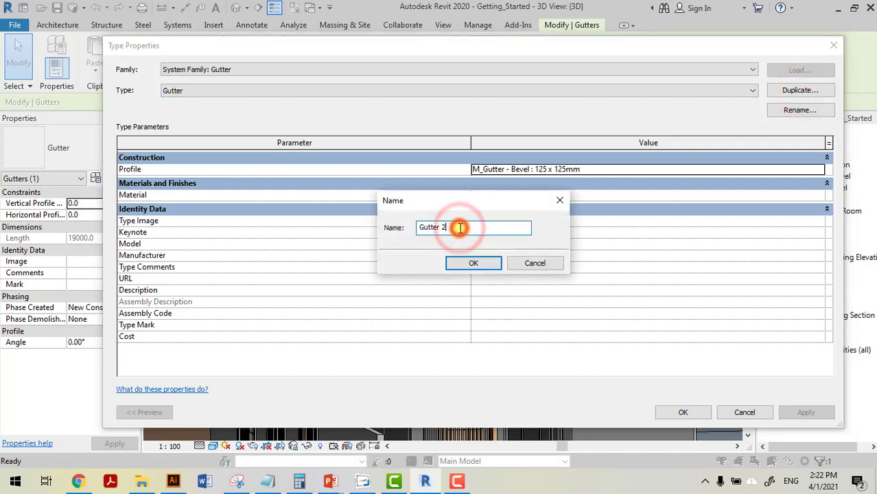
pyautogui.click(464, 264)
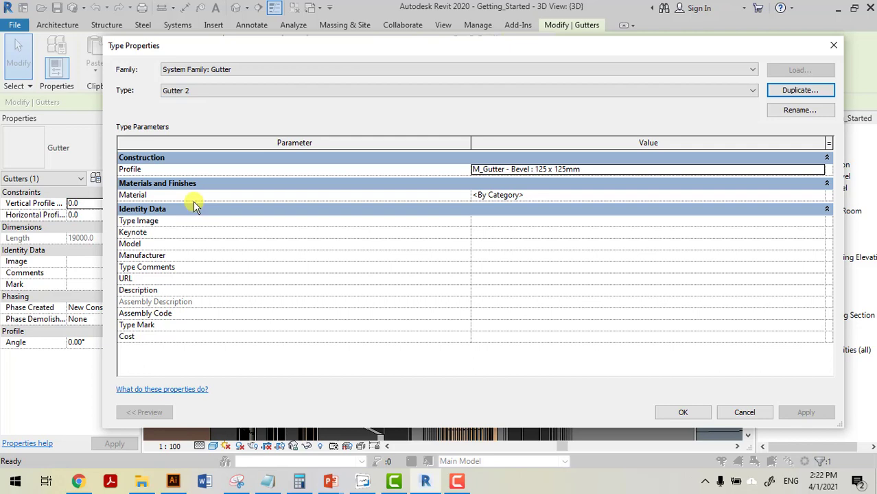
# Open the material selection for the Gutter 2 type and look through the project materials for a suitable one
pyautogui.click(505, 195)
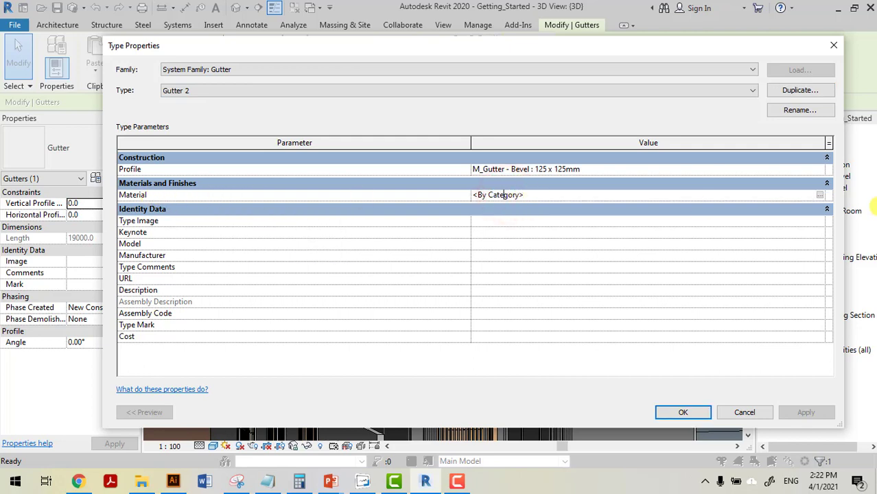
pyautogui.click(821, 197)
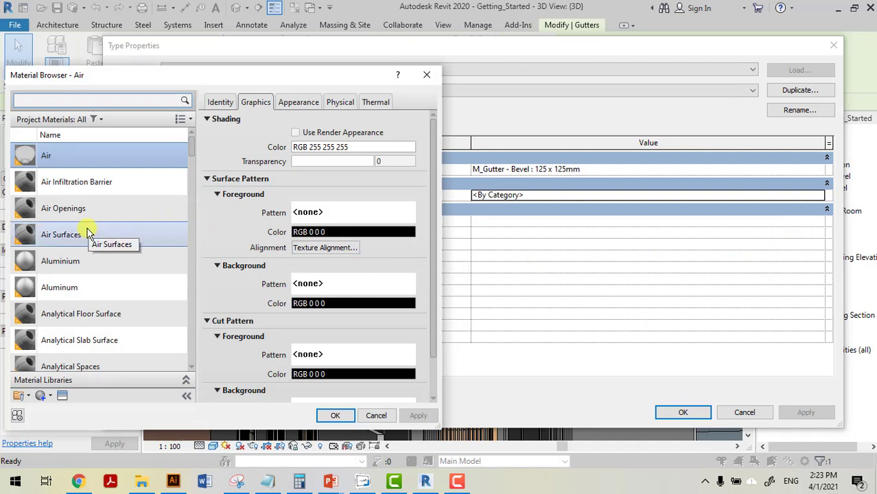
pyautogui.scroll(-2, 88, 234)
pyautogui.scroll(-3, 101, 194)
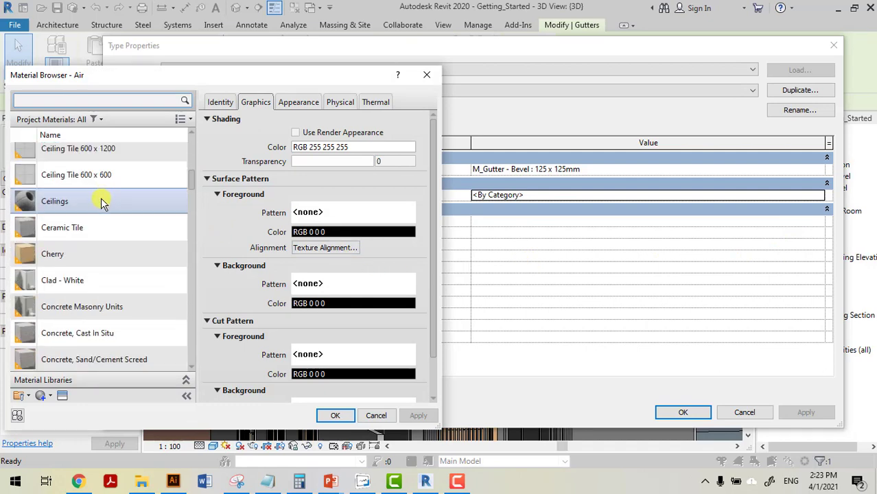
pyautogui.scroll(-3, 100, 199)
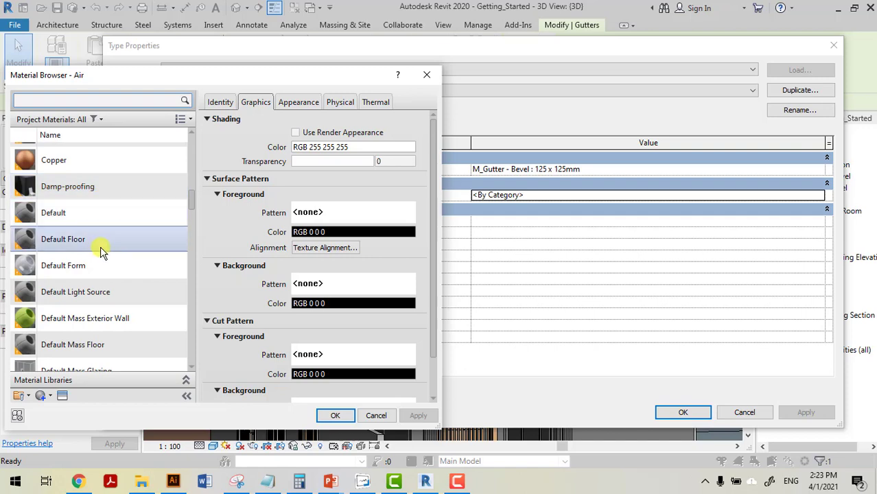
pyautogui.scroll(-3, 119, 297)
pyautogui.scroll(-3, 118, 297)
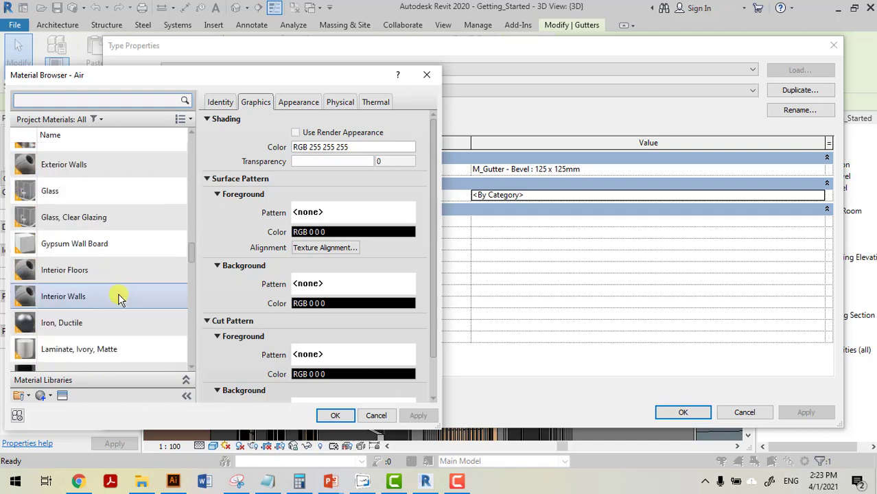
pyautogui.scroll(-6, 118, 298)
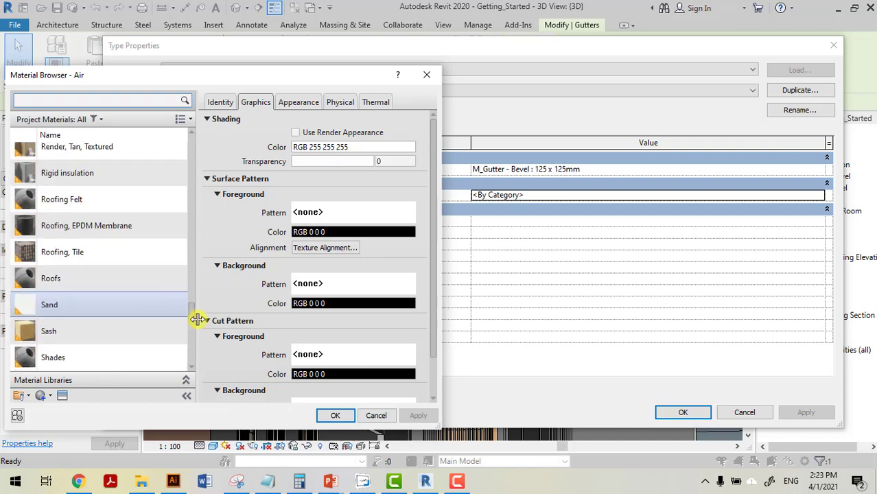
pyautogui.moveTo(193, 324); pyautogui.dragTo(196, 295)
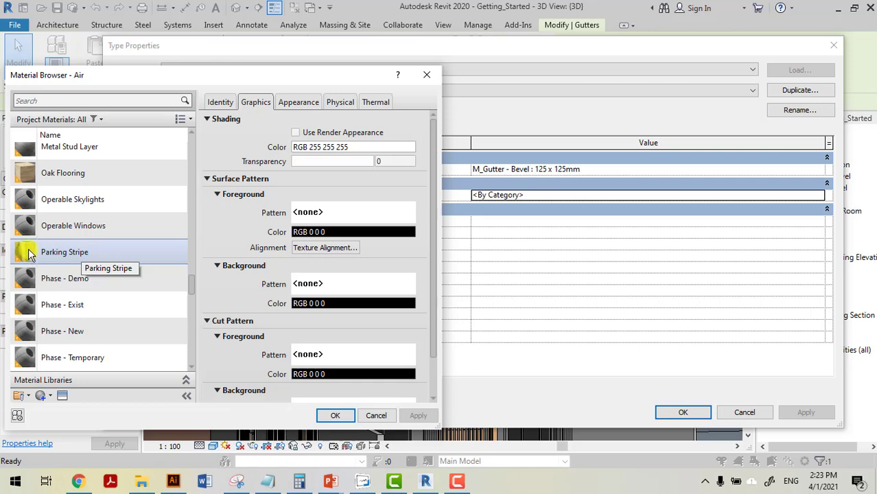
pyautogui.scroll(5, 84, 253)
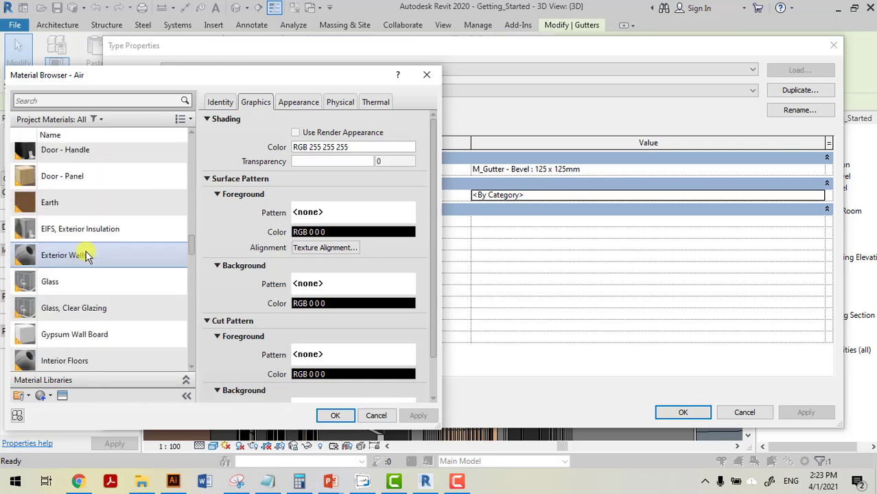
pyautogui.scroll(-3, 86, 255)
pyautogui.scroll(3, 85, 255)
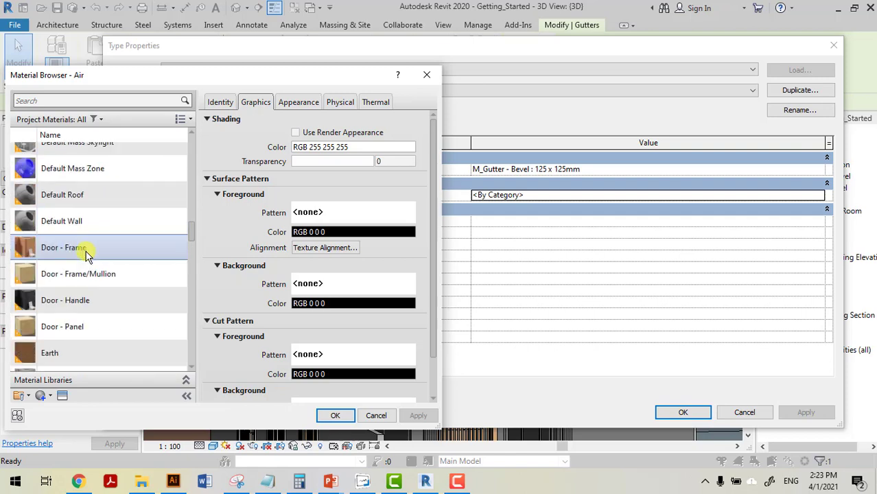
pyautogui.scroll(3, 86, 255)
pyautogui.scroll(-9, 86, 256)
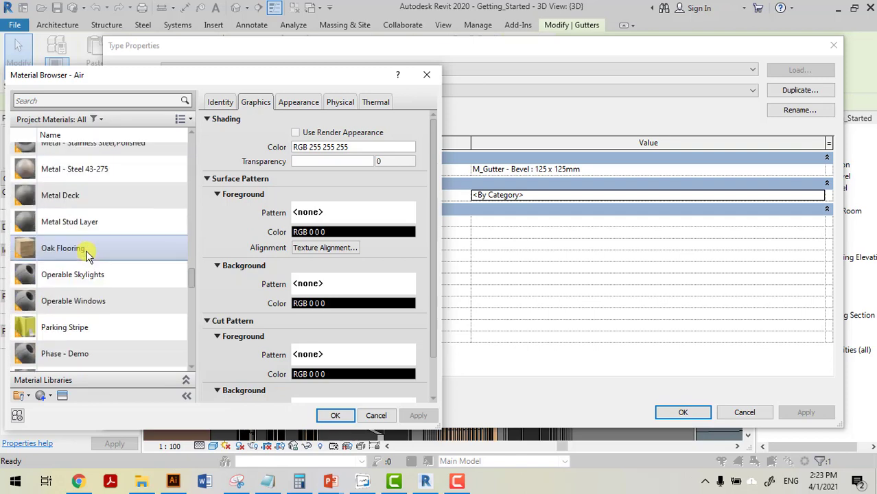
pyautogui.scroll(-5, 87, 255)
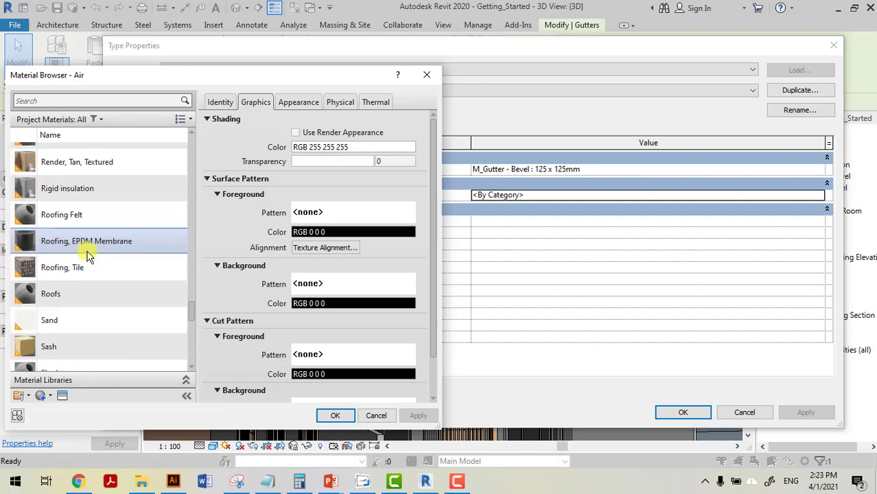
pyautogui.scroll(-1, 49, 280)
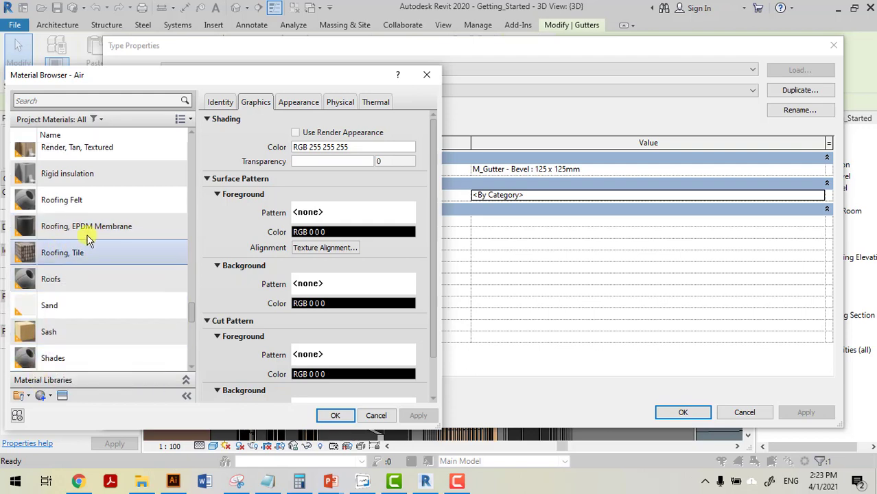
# Create a new project material and search the appearance assets for "paint"
pyautogui.click(44, 402)
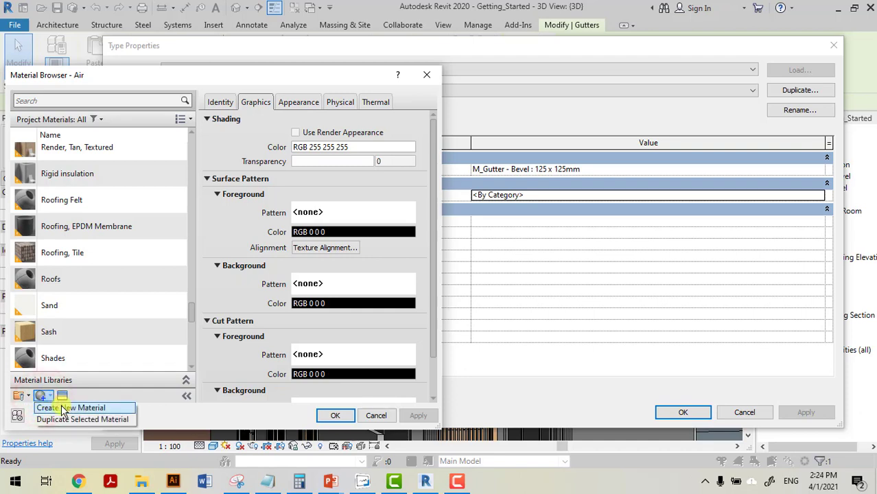
pyautogui.click(62, 408)
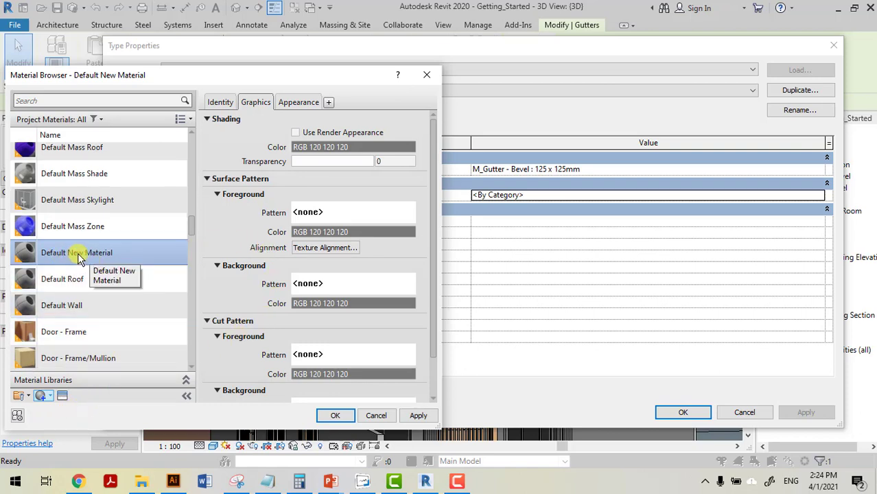
pyautogui.click(63, 398)
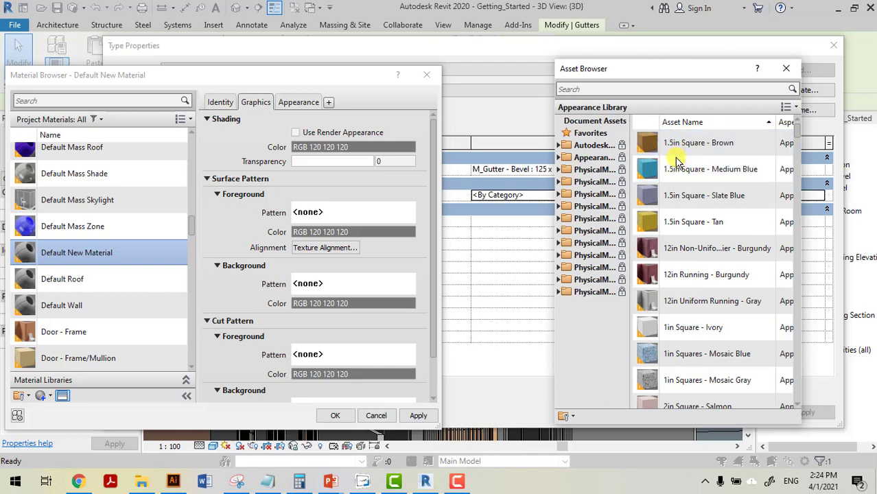
pyautogui.click(649, 87)
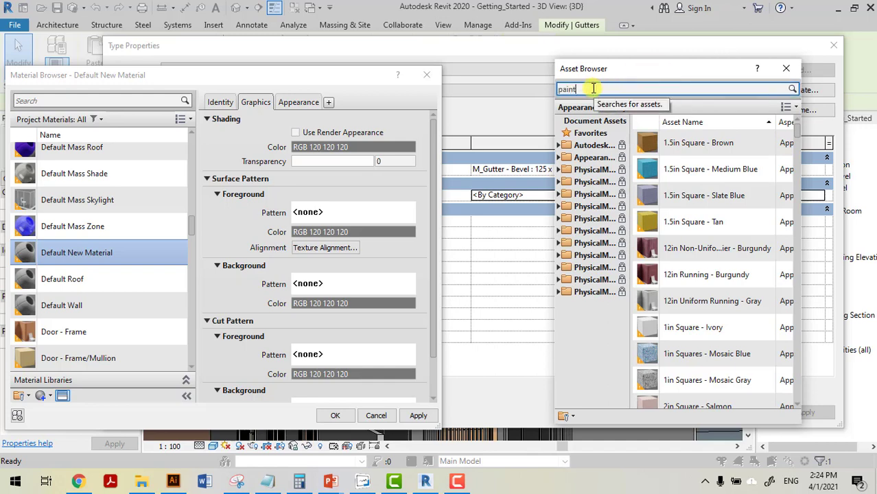
pyautogui.press('Return')
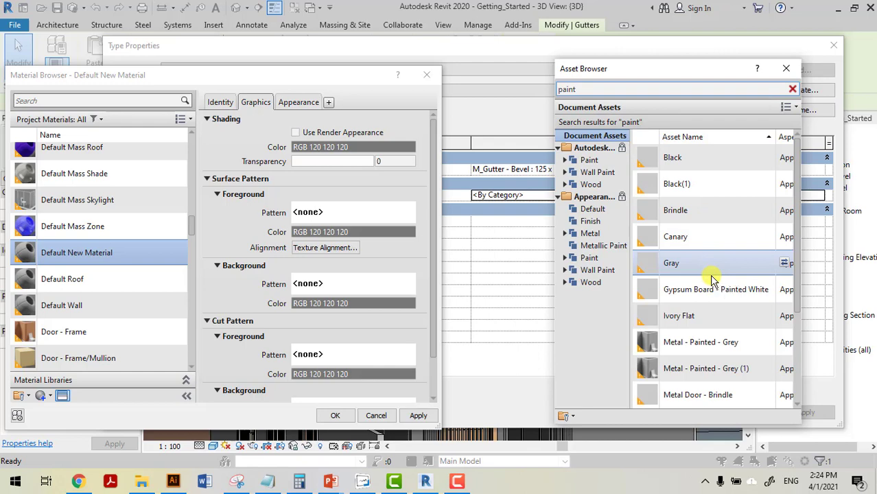
# Find the Dark Gray asset in the Appearance Library's Wall Paint category and apply it to the new material's appearance
pyautogui.scroll(-3, 711, 274)
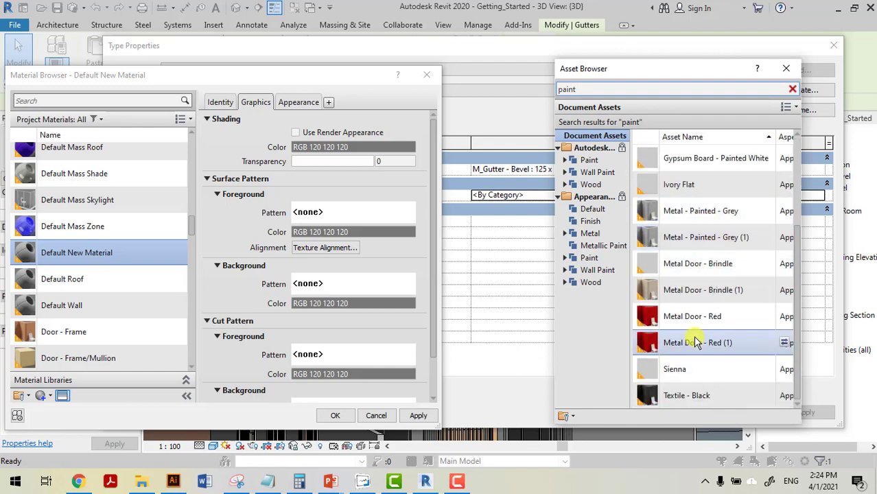
pyautogui.scroll(3, 693, 261)
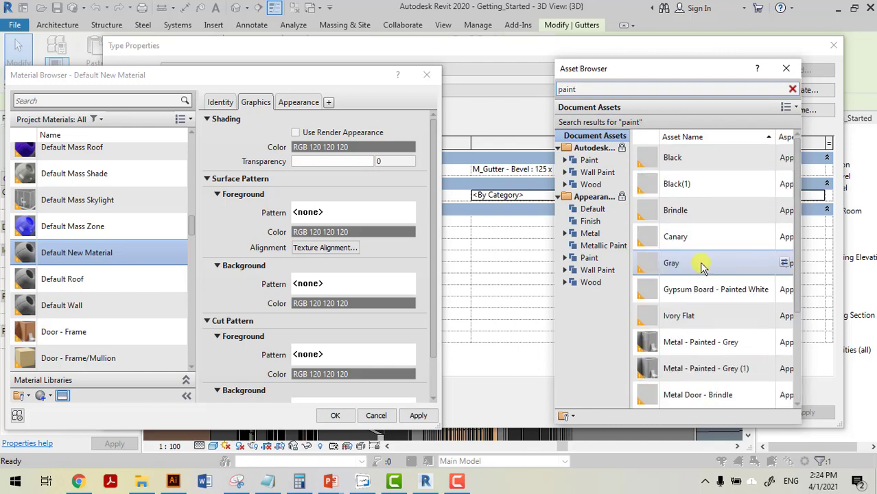
pyautogui.click(699, 152)
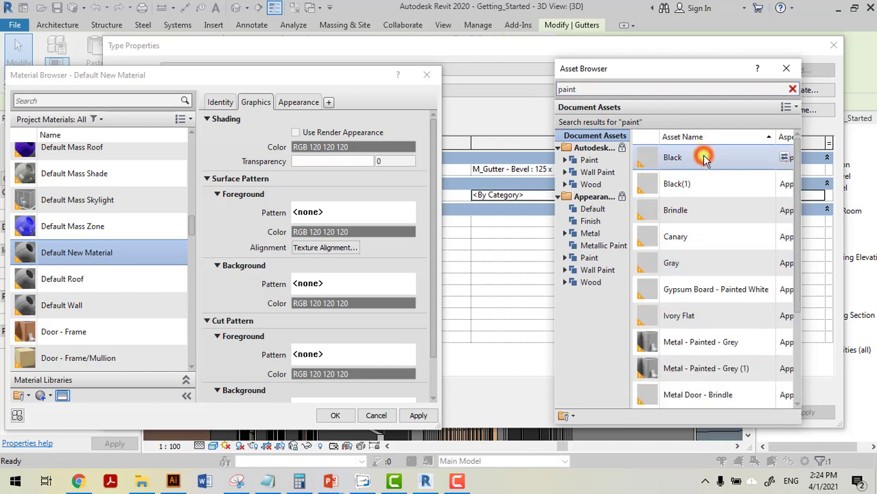
pyautogui.click(710, 256)
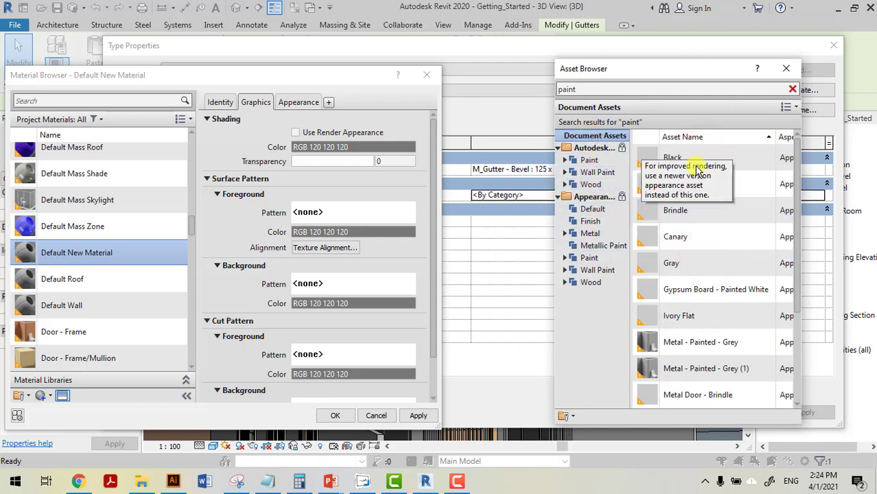
pyautogui.click(601, 270)
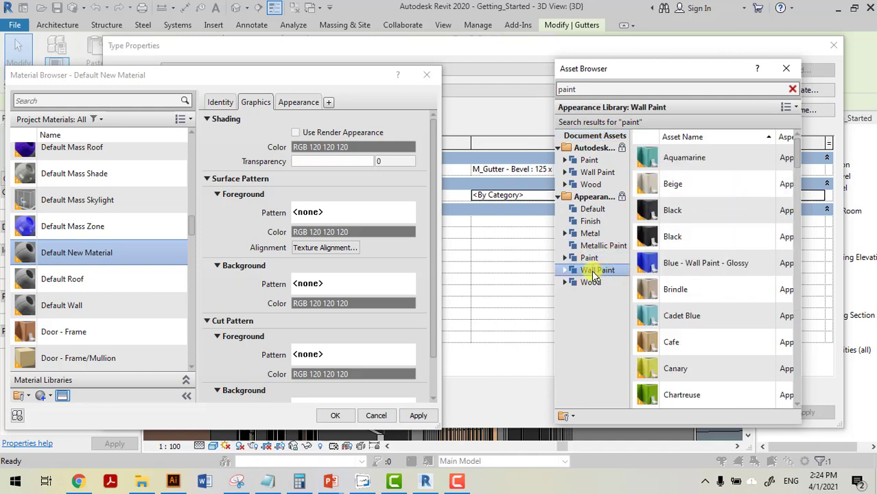
pyautogui.scroll(-3, 696, 199)
pyautogui.scroll(-10, 700, 206)
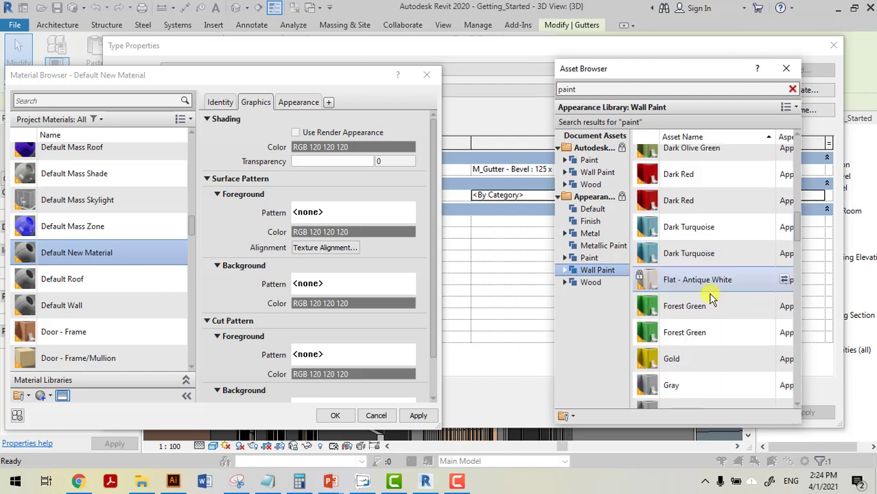
pyautogui.scroll(13, 694, 355)
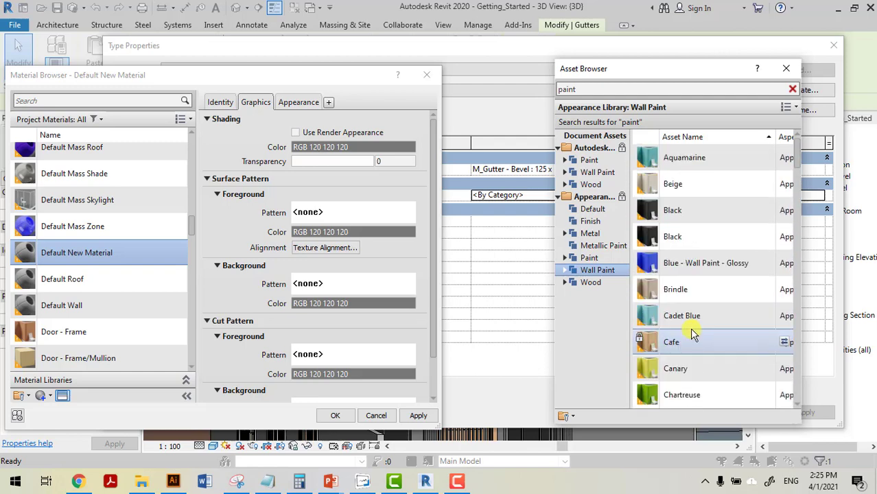
pyautogui.scroll(-1, 693, 334)
pyautogui.scroll(-6, 695, 333)
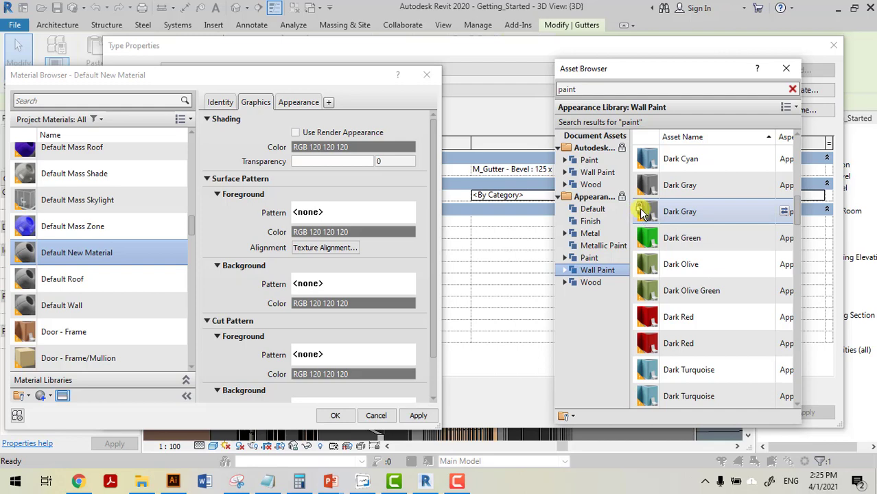
pyautogui.click(785, 213)
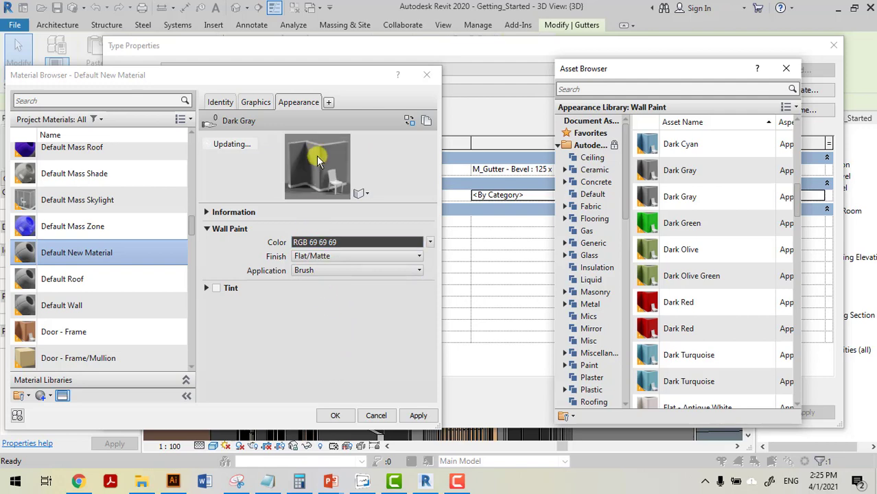
# Set the new material's shading to use its render appearance
pyautogui.click(254, 107)
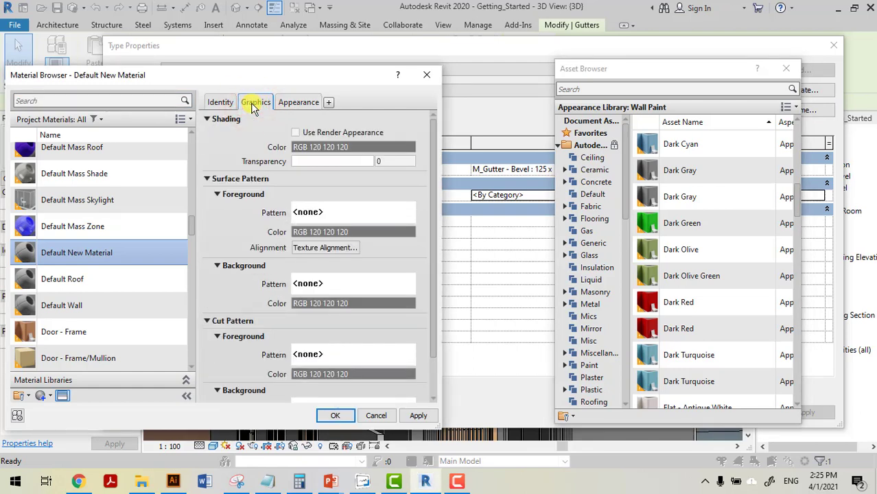
pyautogui.click(297, 134)
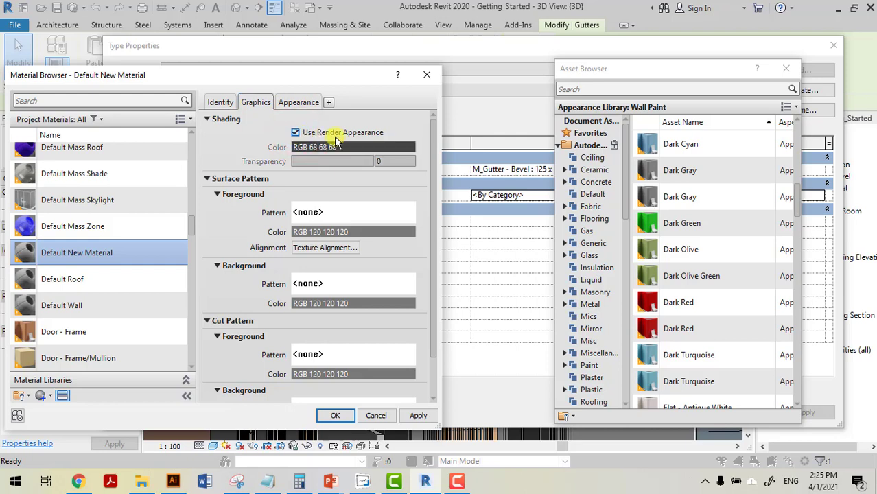
pyautogui.click(296, 133)
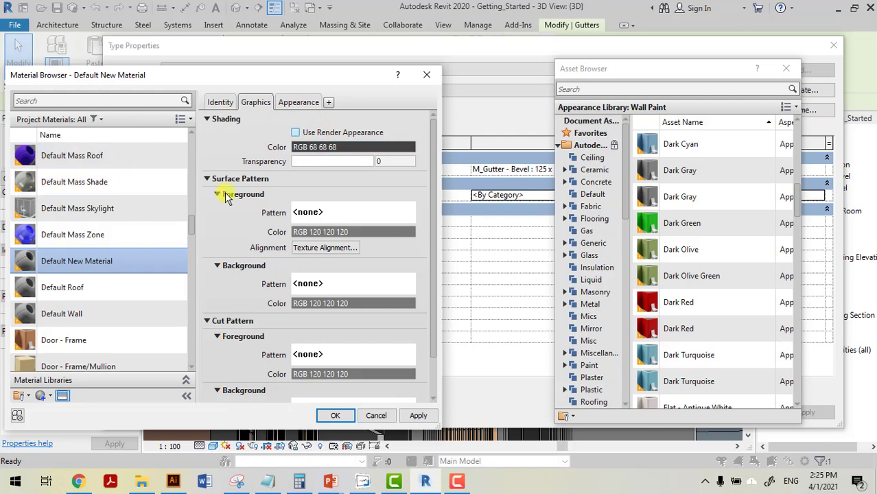
pyautogui.click(296, 132)
pyautogui.click(299, 104)
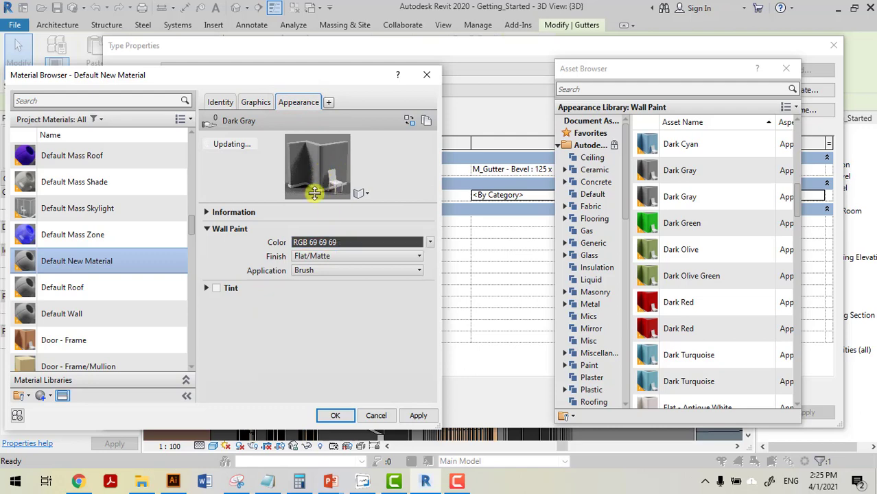
pyautogui.click(255, 105)
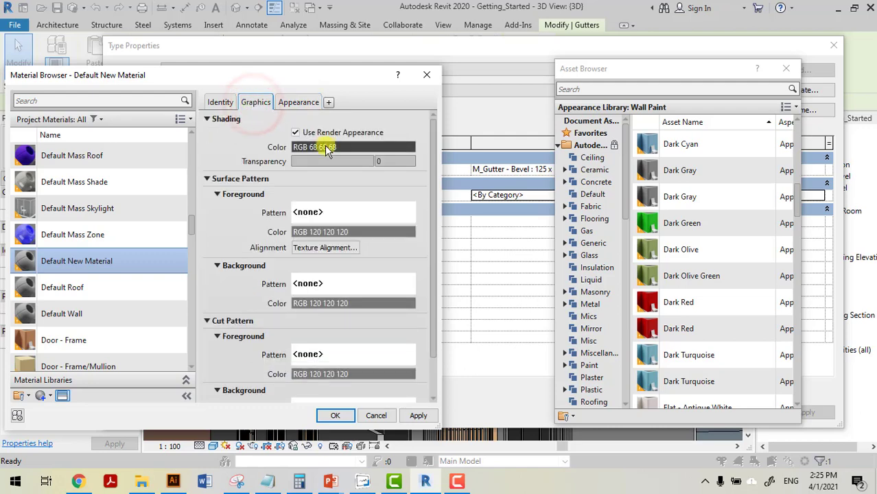
# Rename the new material Grey Paint and assign it to the Gutter 2 type
pyautogui.click(220, 102)
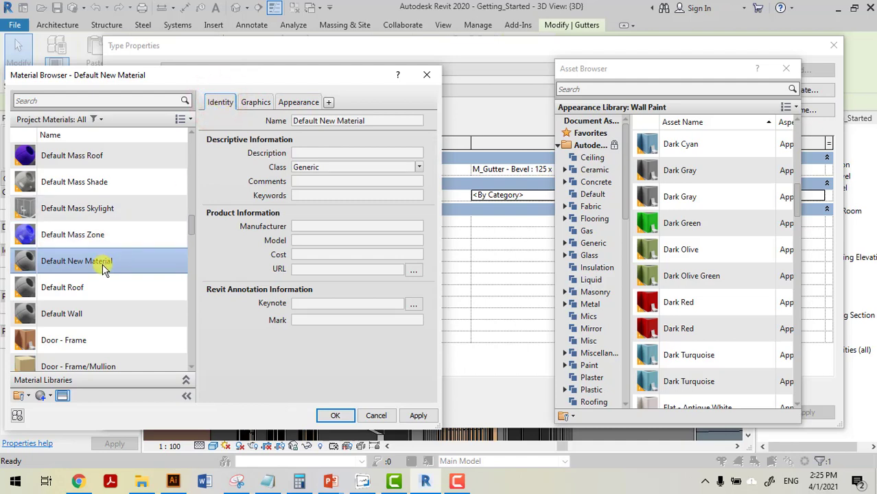
pyautogui.click(398, 121)
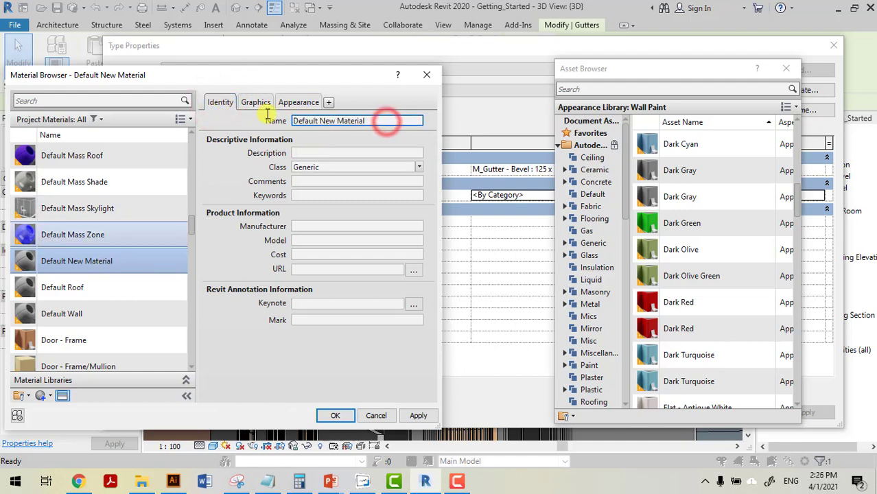
pyautogui.doubleClick(386, 121)
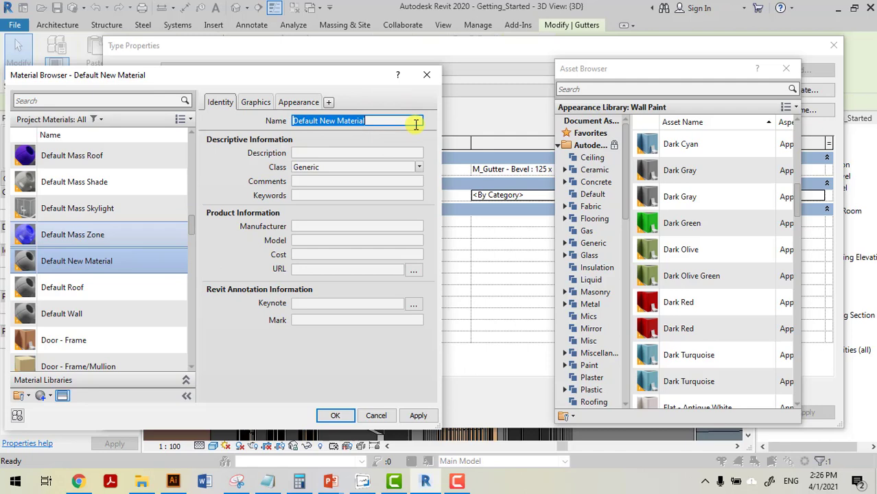
pyautogui.write('Grey Paint')
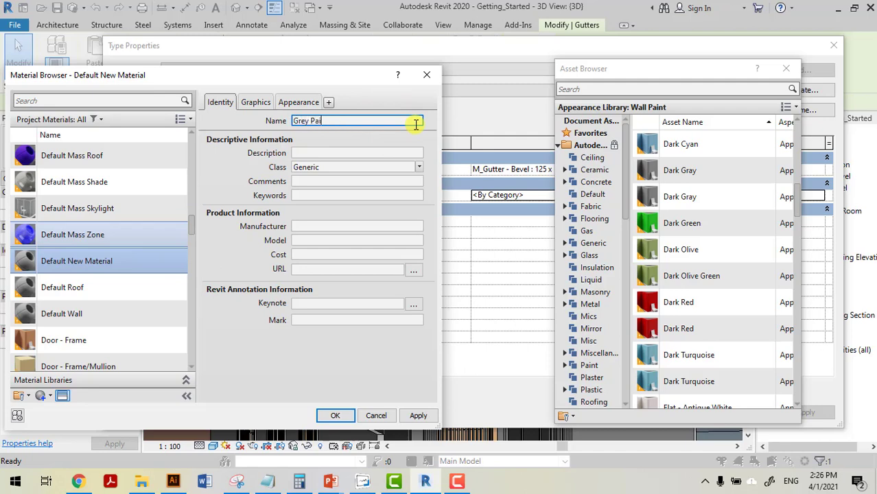
pyautogui.click(418, 415)
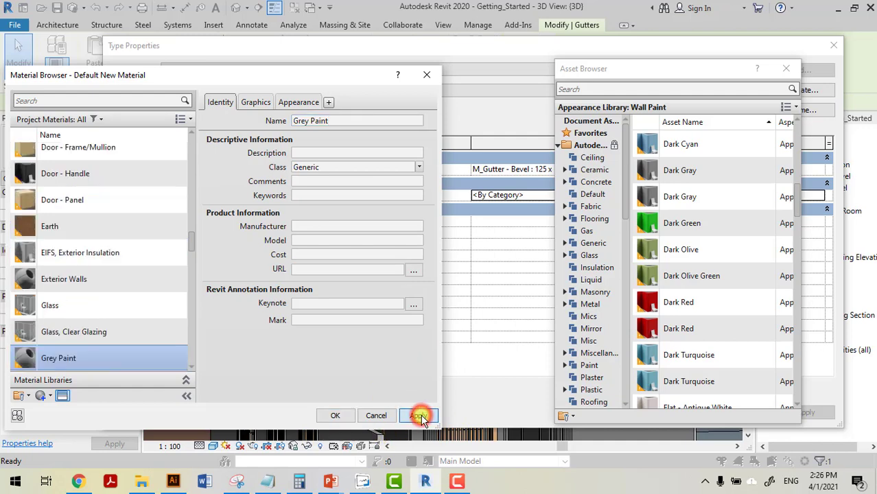
pyautogui.click(335, 416)
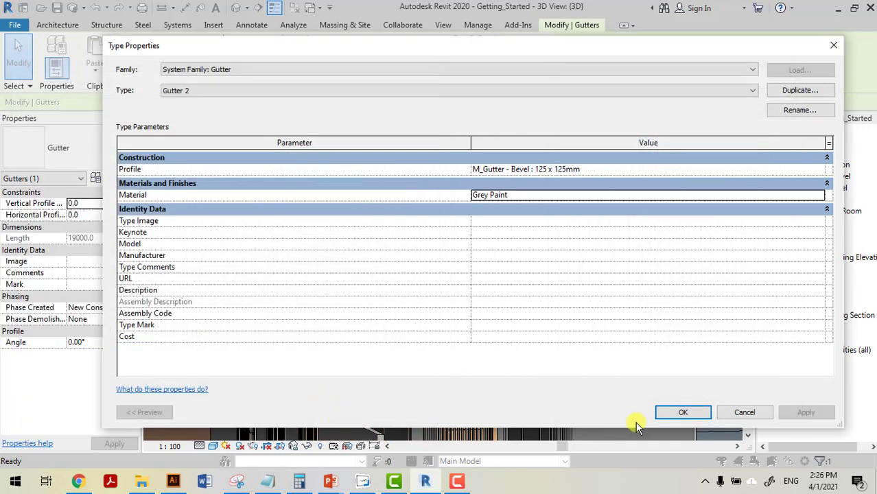
pyautogui.click(681, 414)
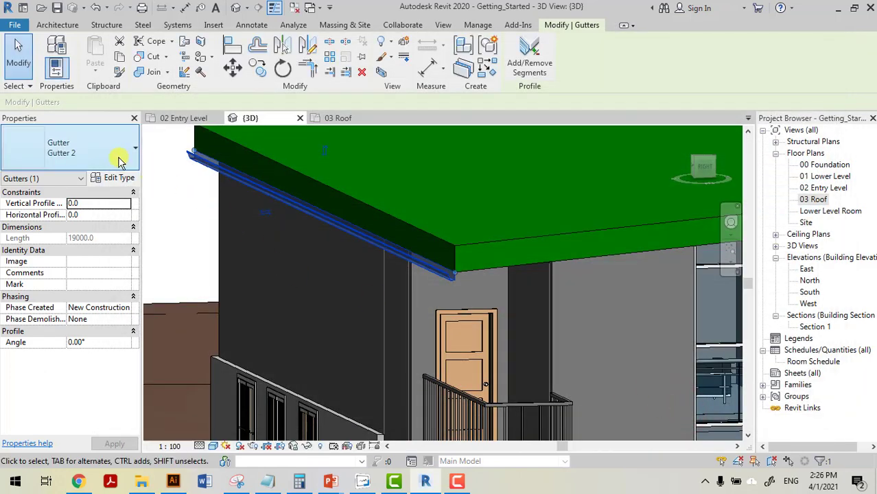
# Examine the painted gutter along the roof edge up close and from several angles
pyautogui.click(184, 261)
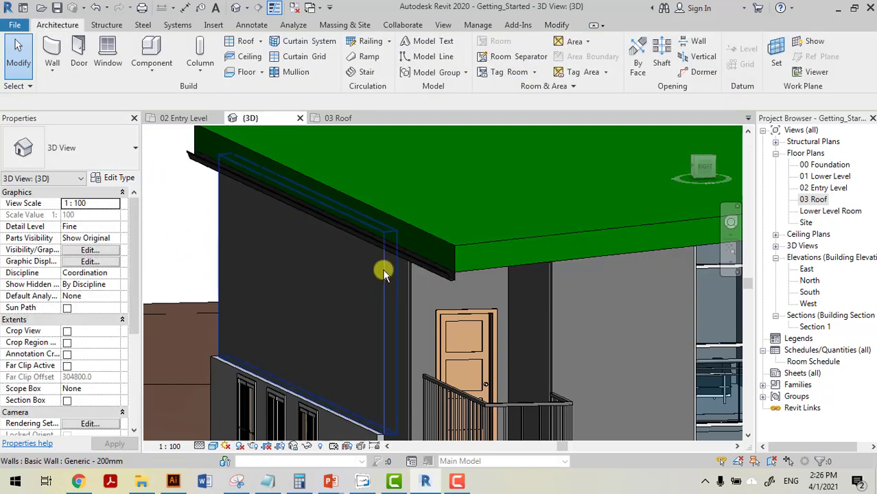
pyautogui.scroll(3, 383, 268)
pyautogui.scroll(1, 525, 282)
pyautogui.click(567, 278)
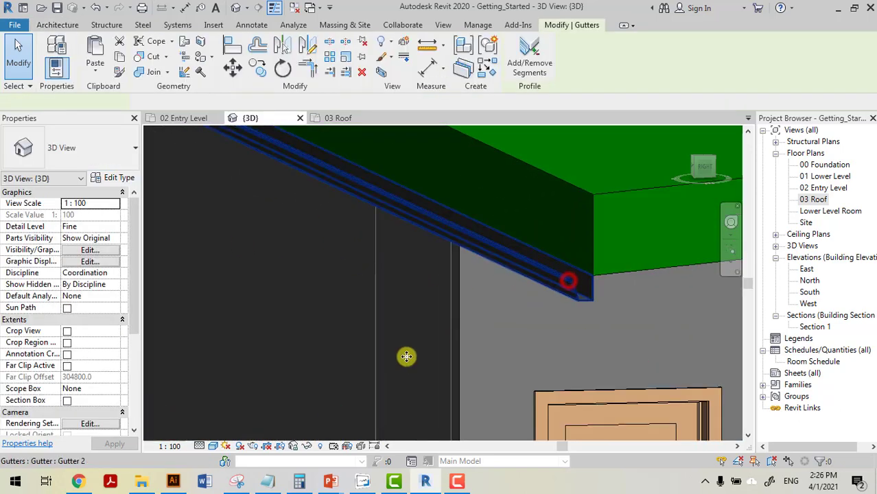
pyautogui.scroll(1, 455, 358)
pyautogui.click(505, 352)
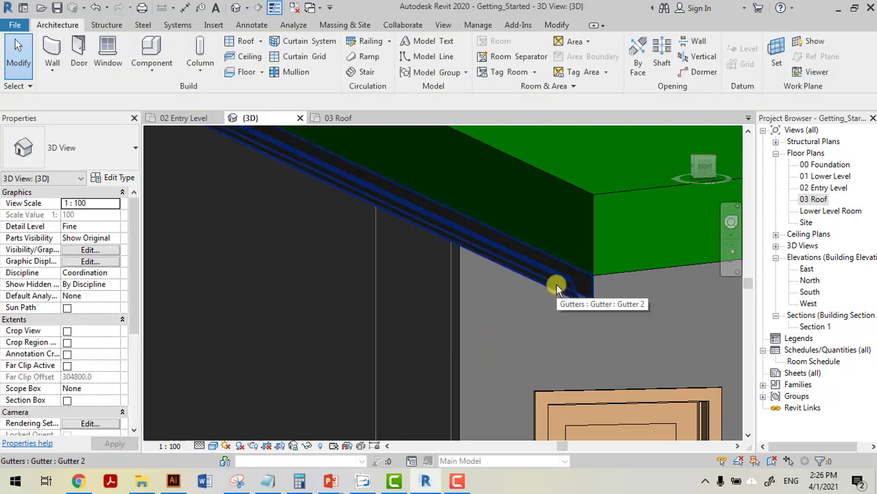
pyautogui.keyDown('shift'); pyautogui.moveTo(547, 327); pyautogui.dragTo(553, 346, button='middle'); pyautogui.keyUp('shift')
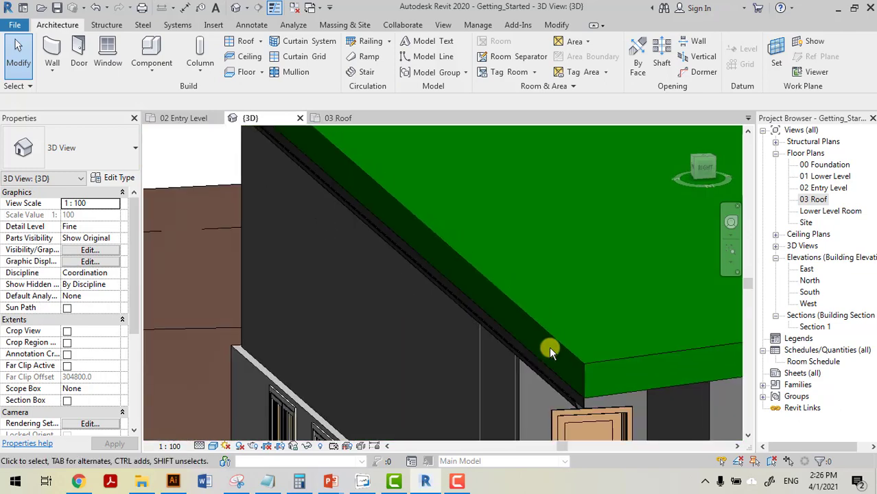
pyautogui.keyDown('shift'); pyautogui.moveTo(539, 379); pyautogui.dragTo(530, 353, button='middle'); pyautogui.keyUp('shift')
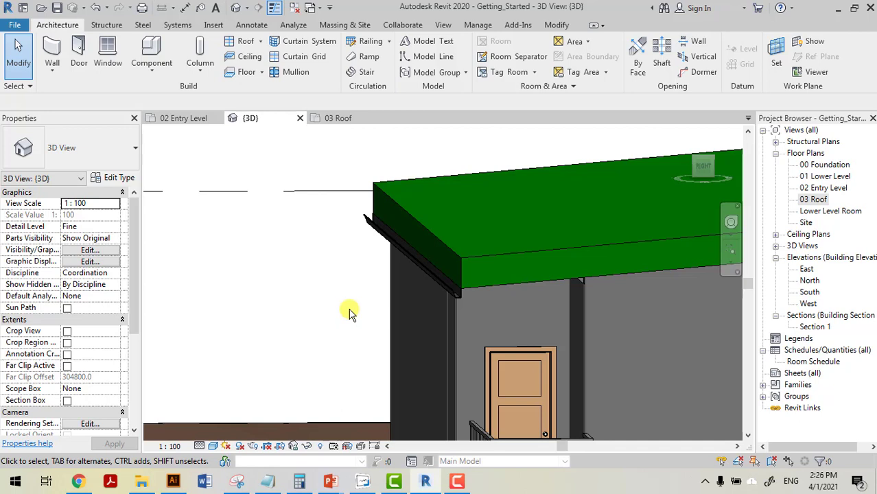
pyautogui.scroll(3, 467, 302)
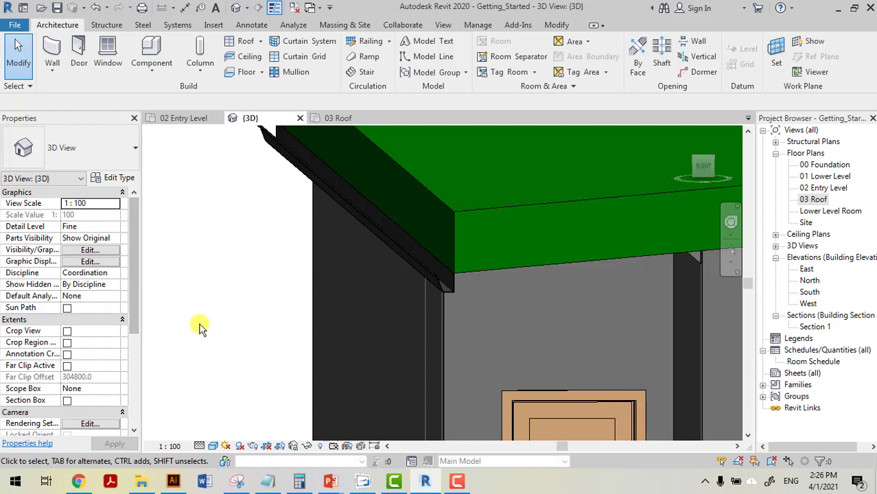
pyautogui.scroll(1, 199, 326)
pyautogui.scroll(-2, 199, 327)
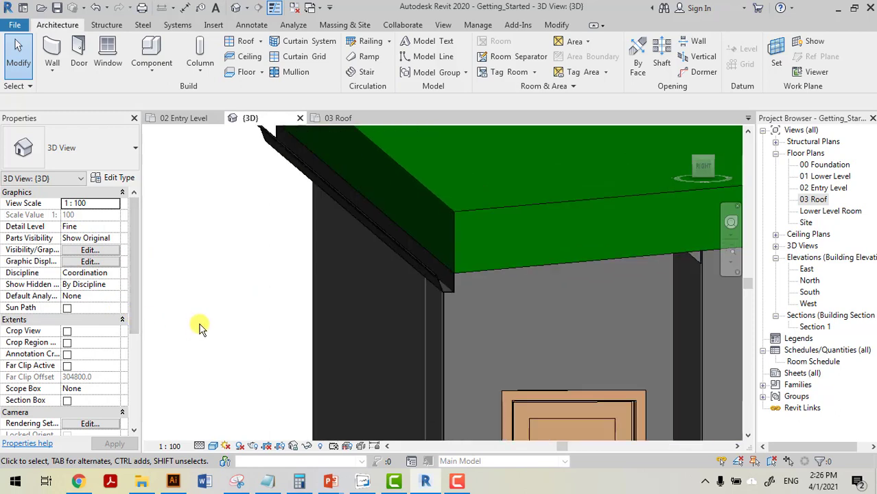
pyautogui.moveTo(207, 309); pyautogui.dragTo(200, 378, button='middle')
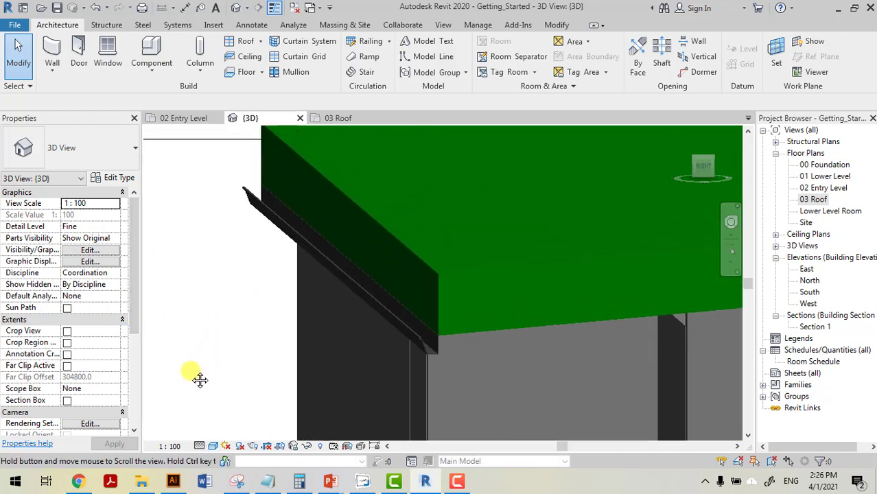
pyautogui.keyDown('shift'); pyautogui.moveTo(470, 333); pyautogui.dragTo(357, 289, button='middle'); pyautogui.keyUp('shift')
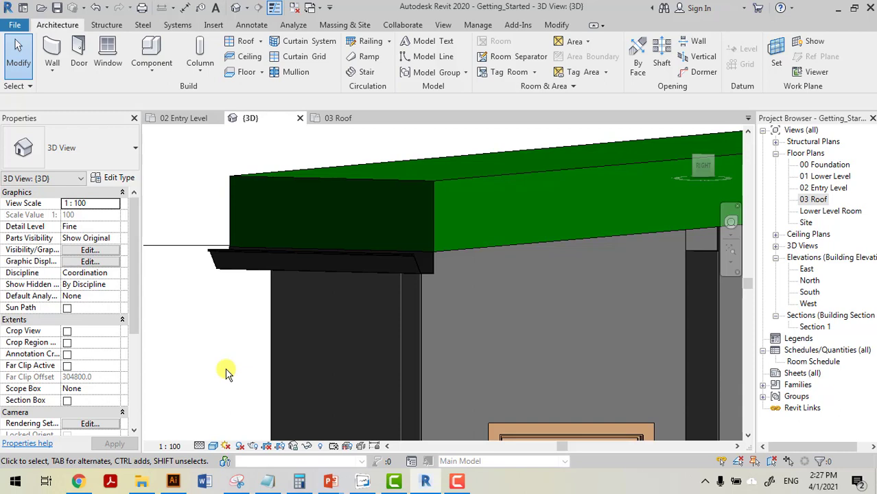
pyautogui.click(456, 482)
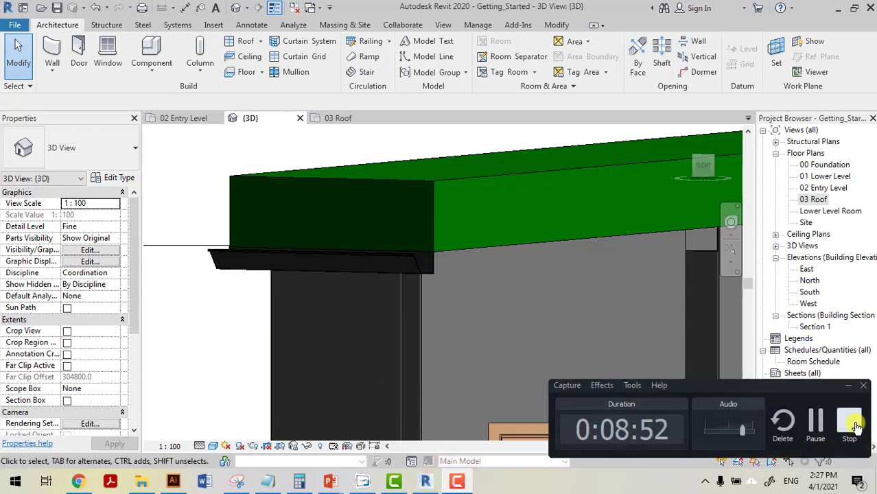